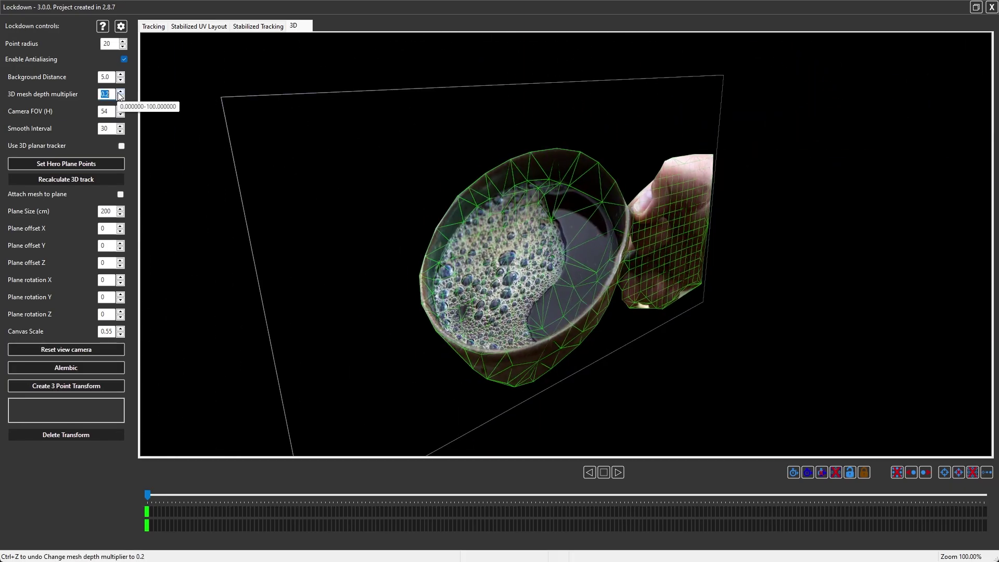
Raise the cup mesh depth multiplier to 1.8 and check the bulging cup in the 3D view.
left_click_drag(121, 94, 121, 94)
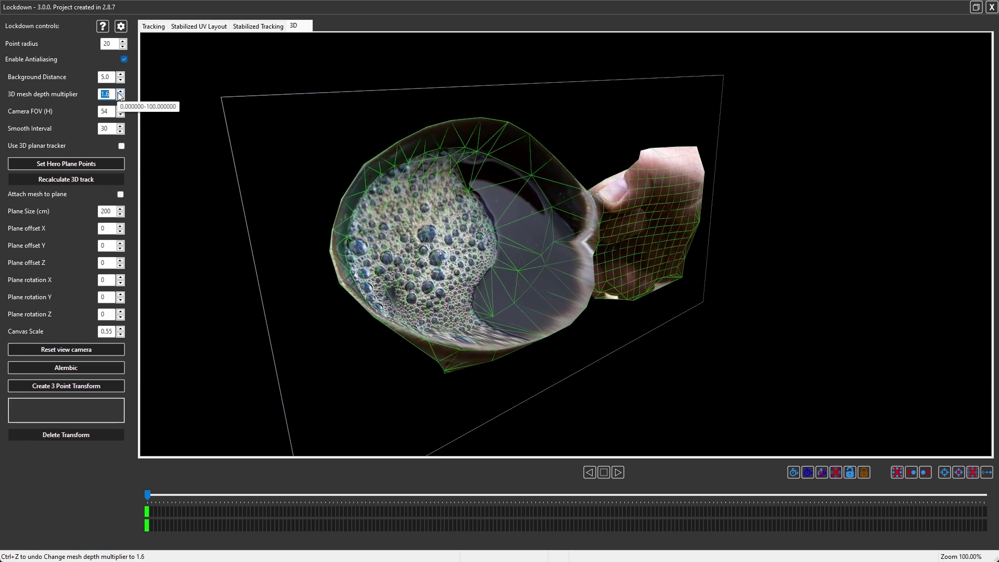
left_click(122, 92)
mouse_move(494, 240)
left_mouse_down()
mouse_move(513, 222)
mouse_move(464, 233)
mouse_move(506, 235)
left_mouse_up()
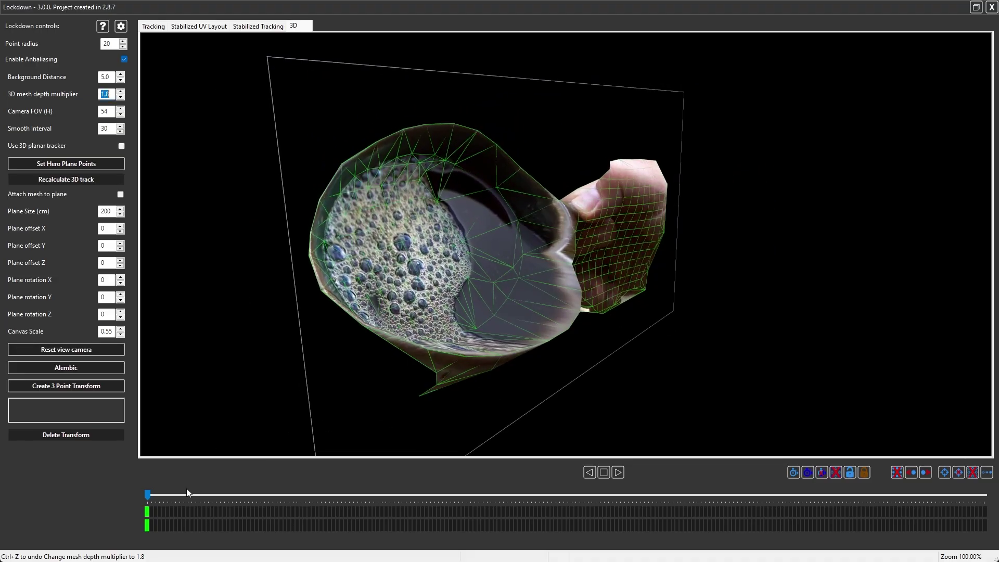
left_click_drag(149, 495, 882, 496)
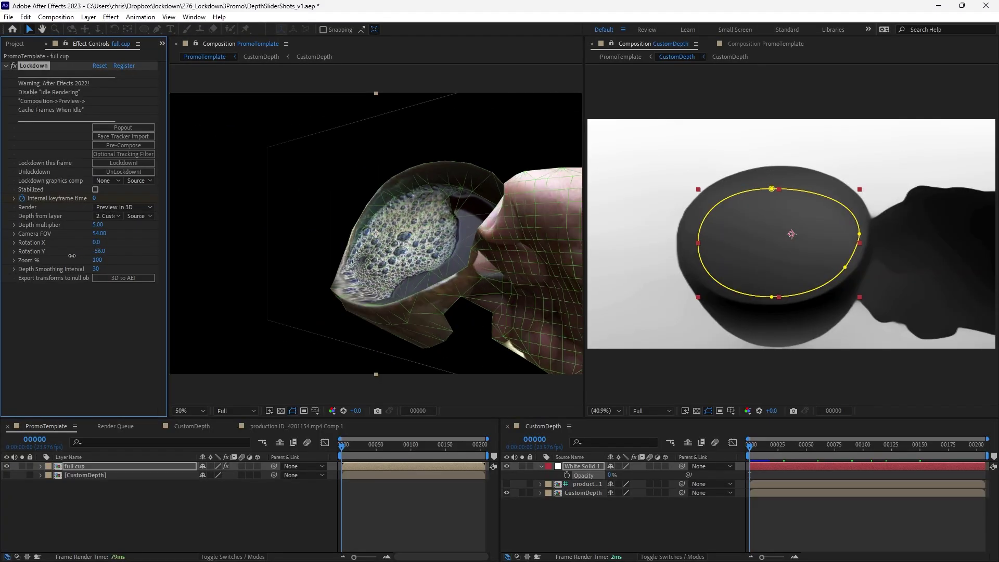
Rotate the cup preview to Rotation Y 10 and back, raising White Solid 1 opacity to about 10%.
left_click_drag(98, 251, 125, 251)
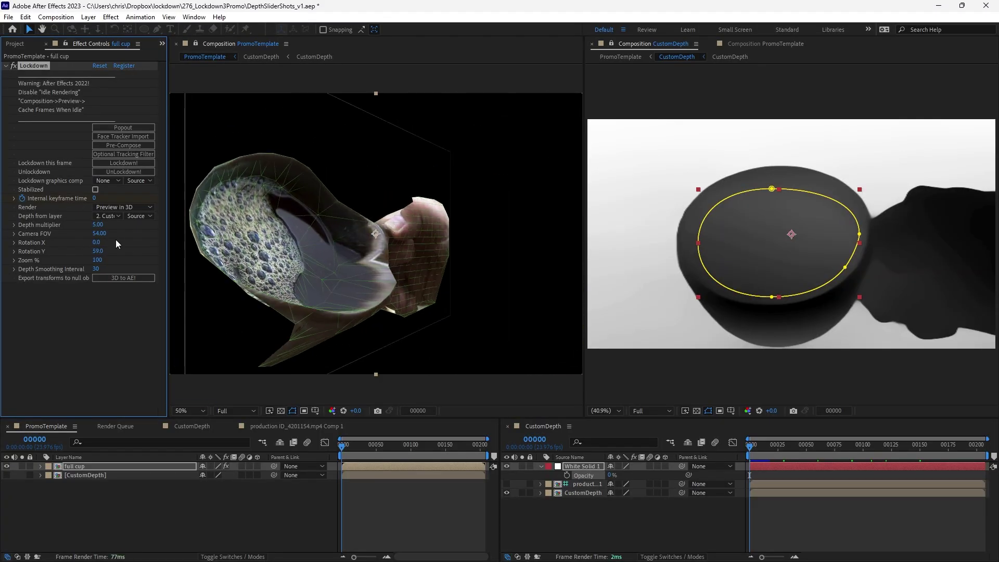
mouse_move(611, 475)
left_mouse_down()
mouse_move(650, 486)
mouse_move(614, 480)
left_mouse_up()
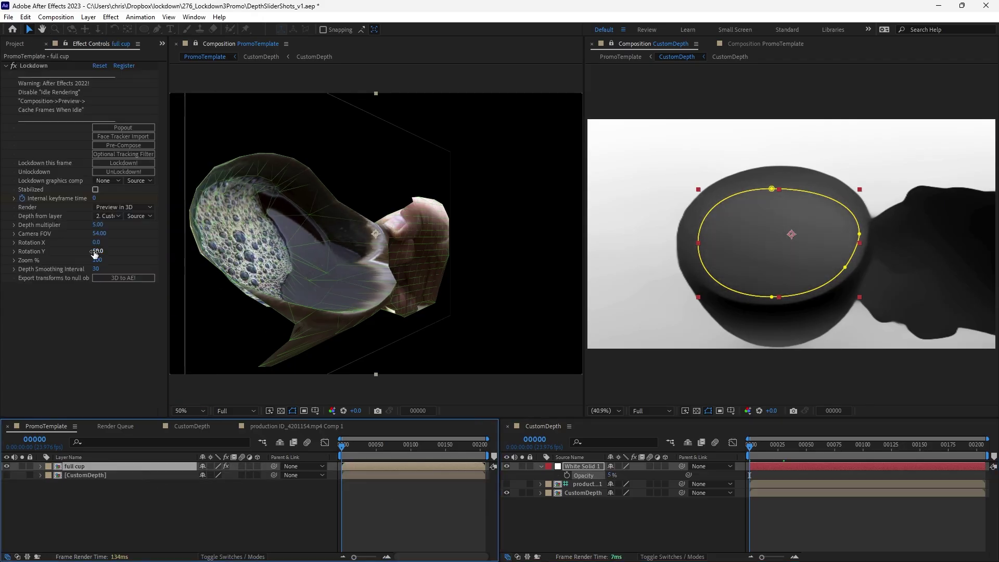
left_click_drag(95, 252, 71, 255)
left_click_drag(609, 476, 614, 478)
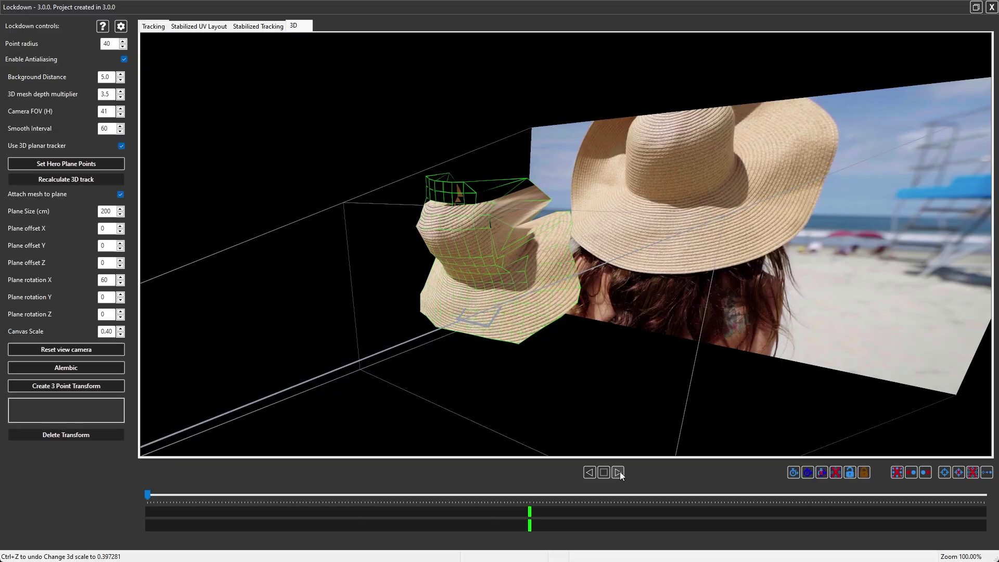
Play the snail scene, then start exporting the cup scene as a Cinema 4D project.
left_click(618, 472)
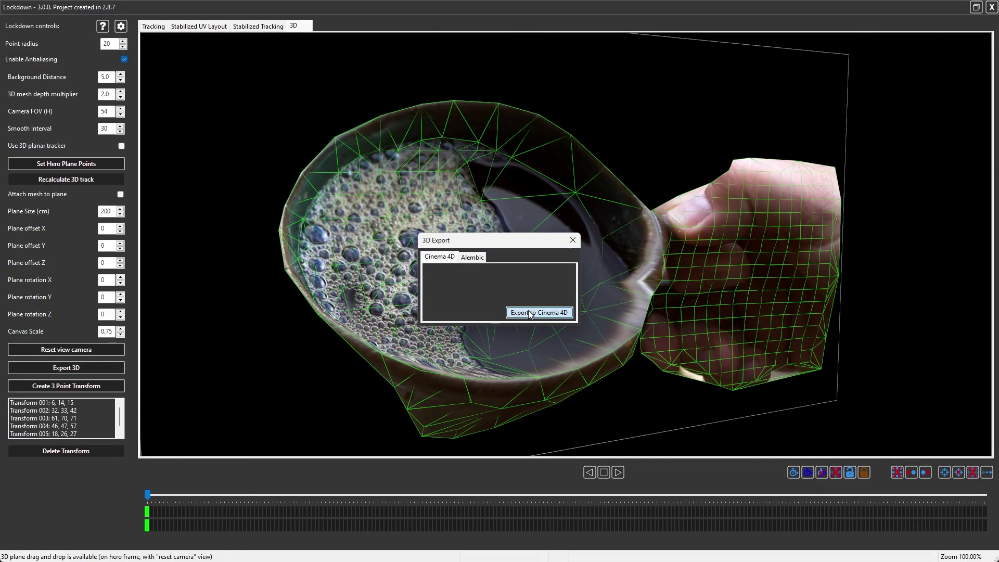
left_click(529, 310)
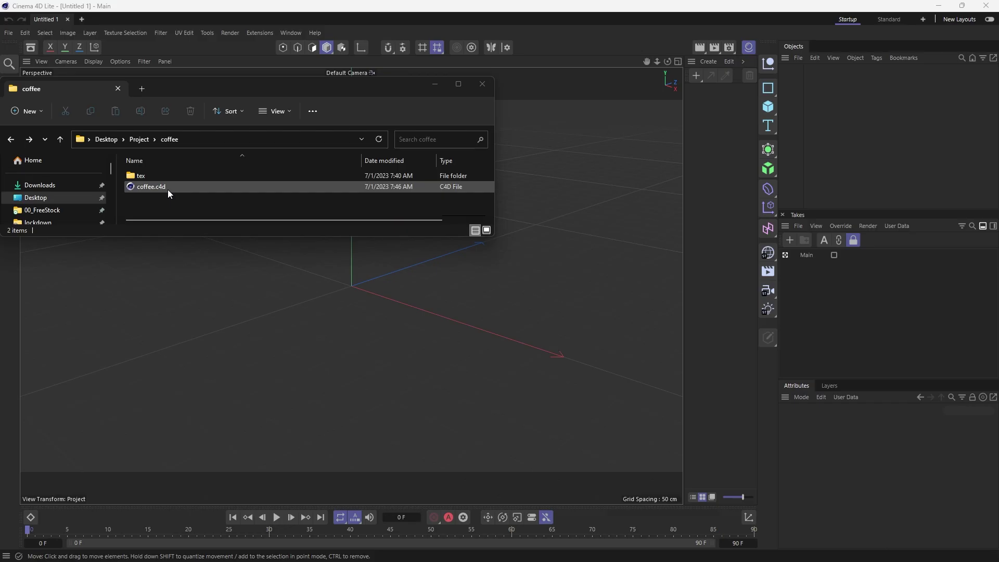
Open coffee.c4d, view it through the tracked scene camera and play the cup with the attached car.
double_click(168, 190)
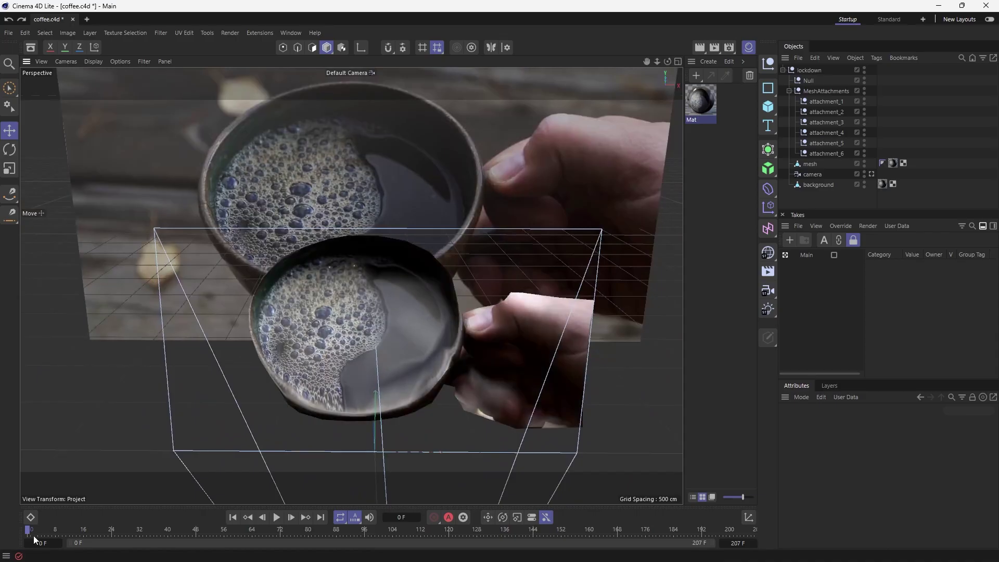
mouse_move(38, 531)
left_mouse_down()
mouse_move(88, 533)
mouse_move(63, 531)
left_mouse_up()
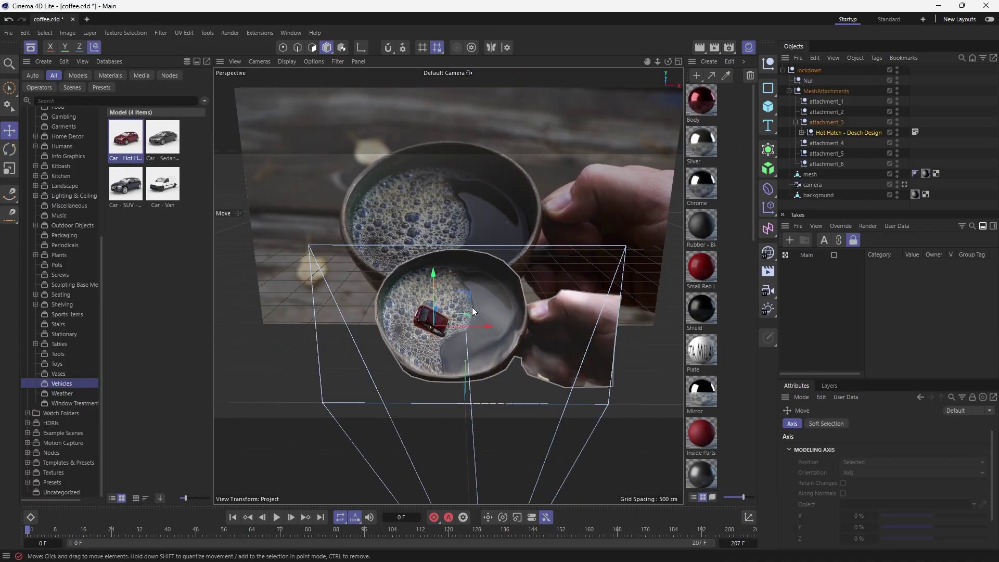
key("c")
left_click(277, 518)
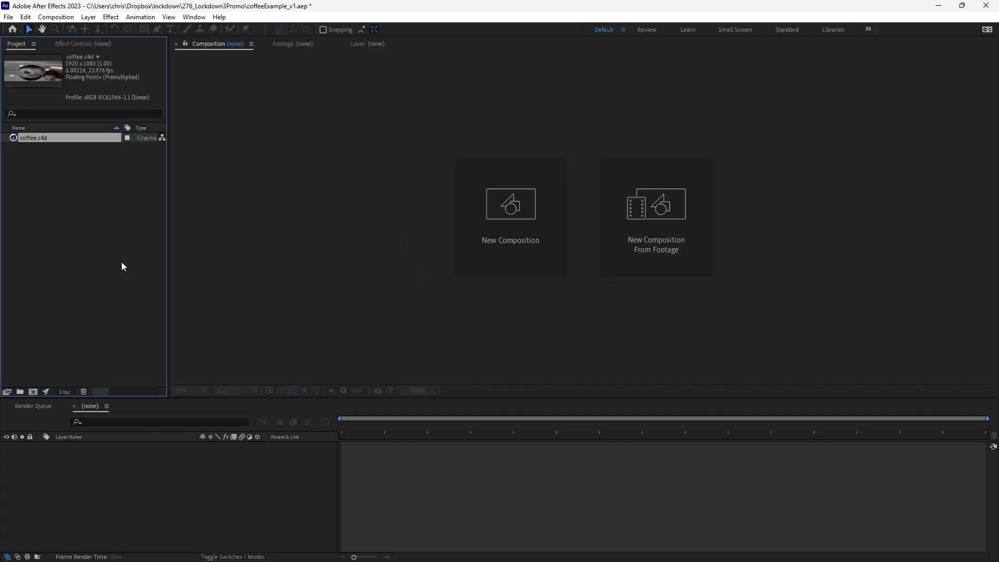
Make a new composition from coffee.c4d with the Cineware renderer and preview the car riding the cup.
left_click_drag(44, 229, 36, 392)
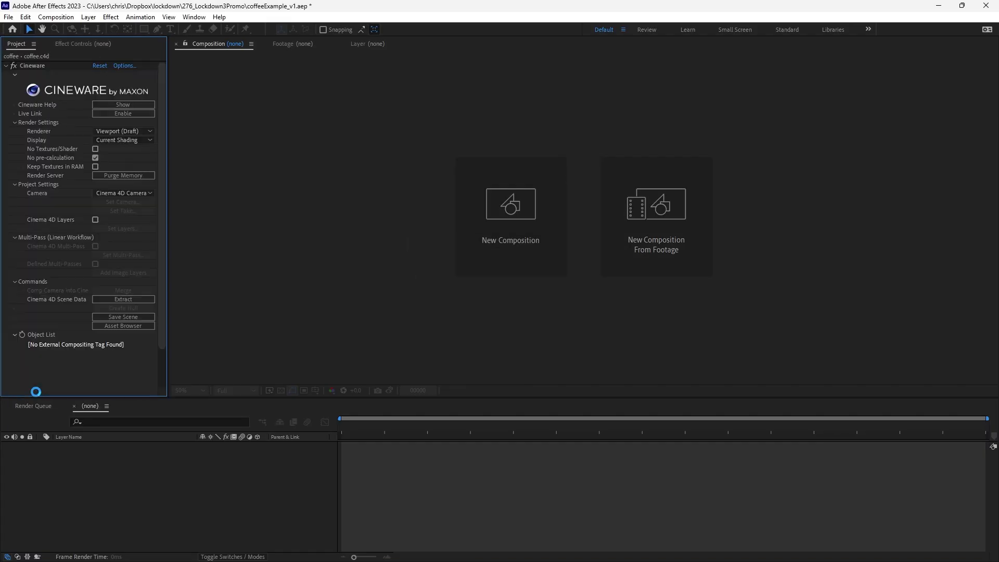
left_click(150, 131)
left_click(212, 495)
key("space")
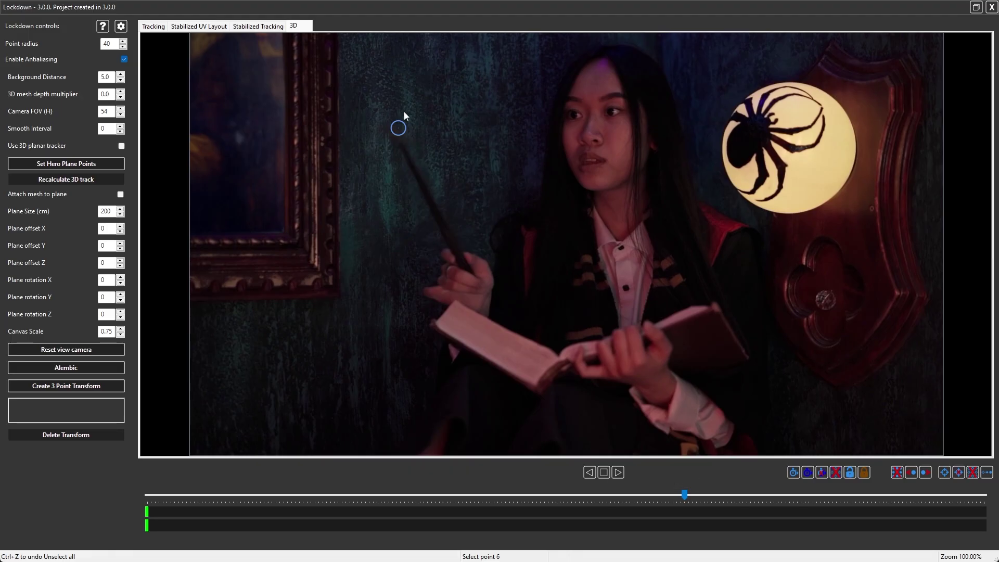
Select the wand-tip track point and send its transform to After Effects as Lockdown camera and 3D layers.
left_click_drag(445, 127, 438, 144)
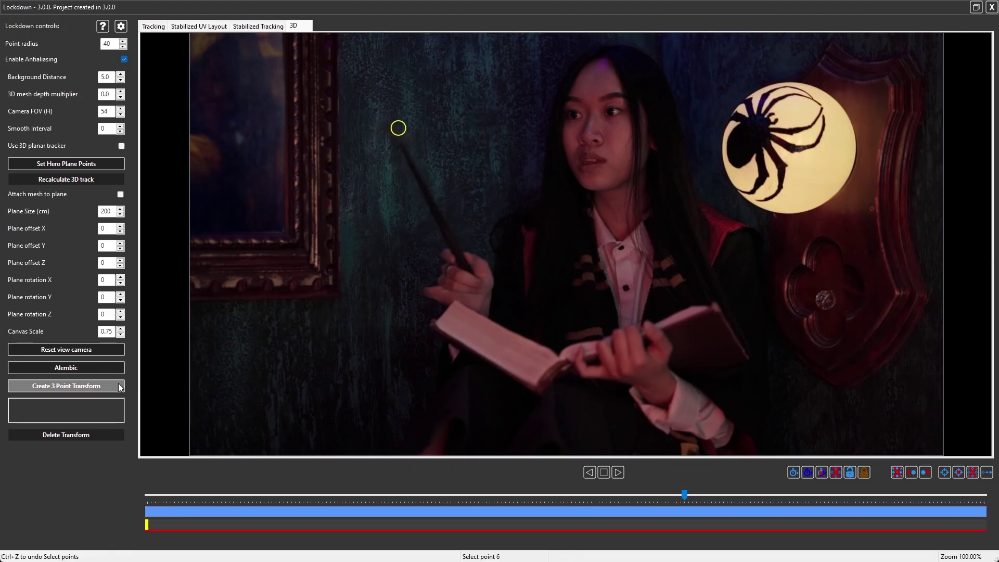
left_click(992, 7)
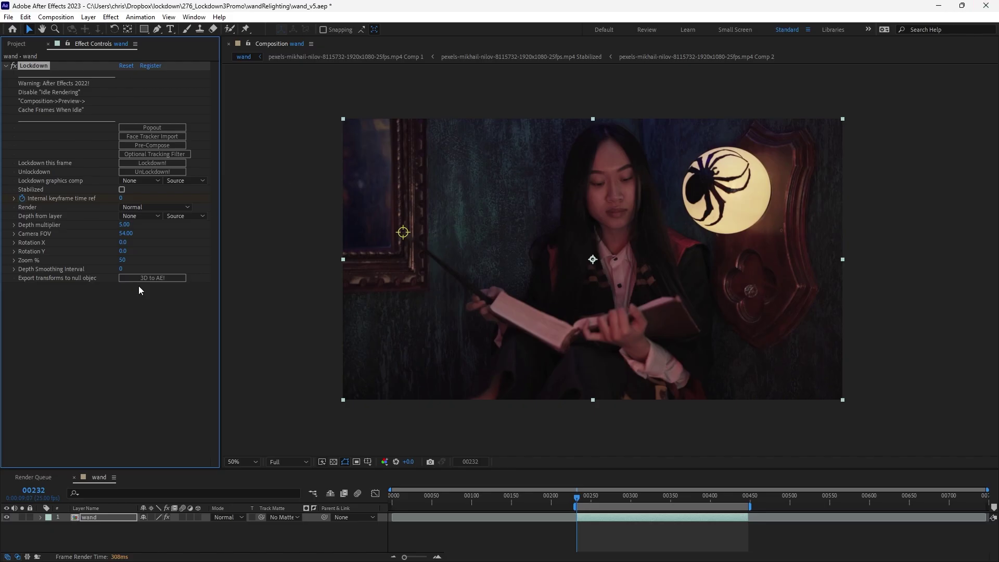
left_click(157, 280)
left_click(148, 527)
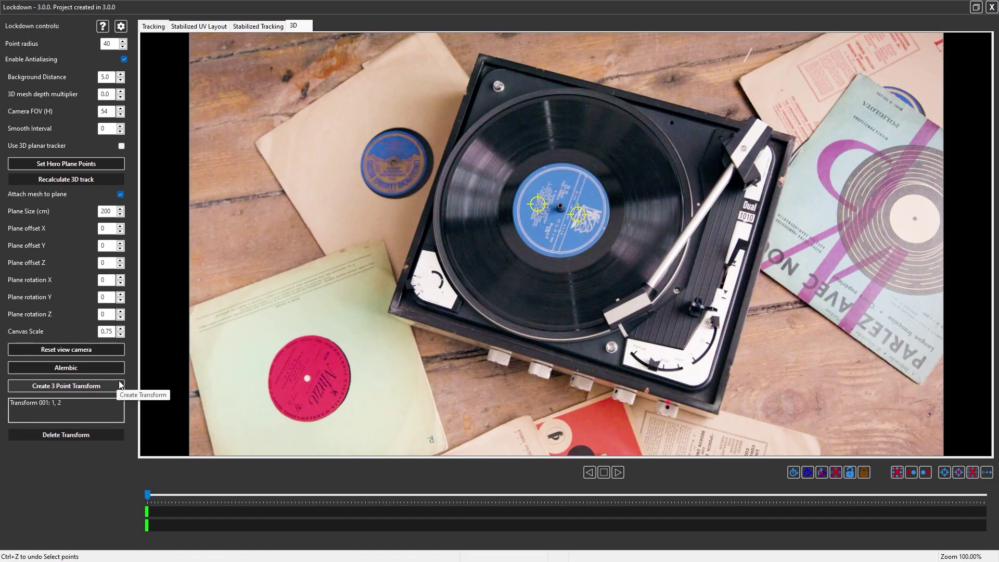
Export the spinning record's transforms to After Effects and preview the text following the record.
left_click(990, 7)
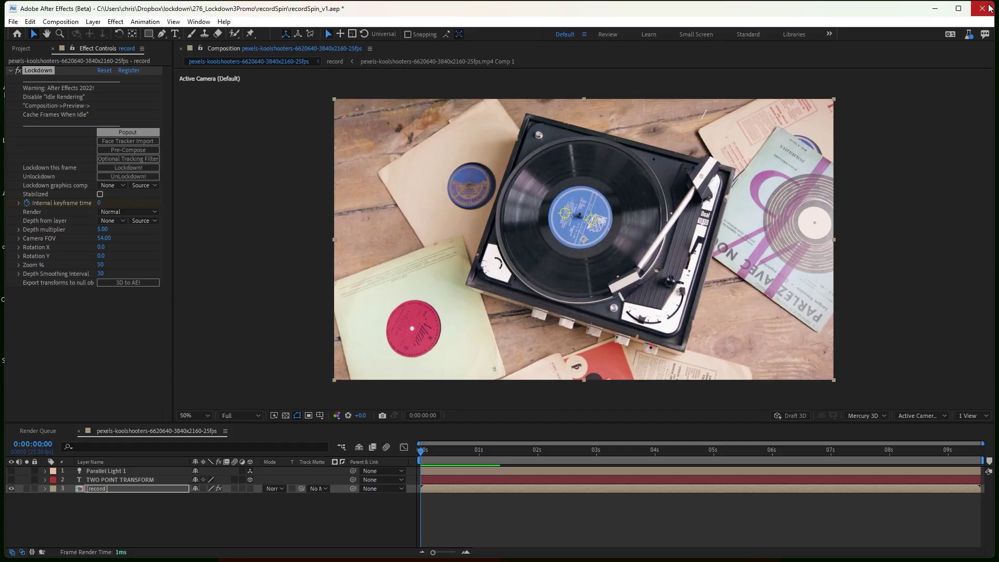
left_click(130, 282)
key("space")
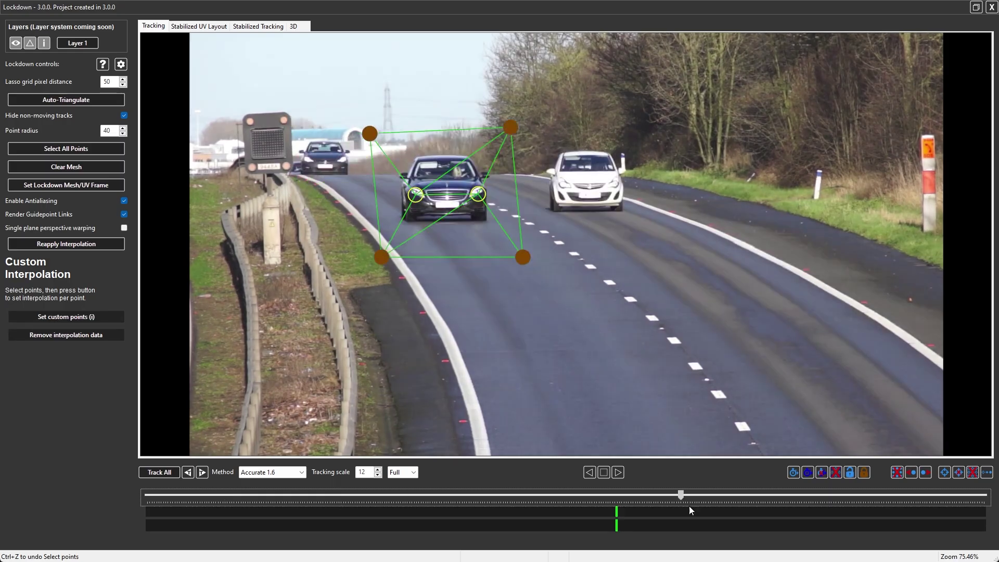
View the tracked car as a plane in the 3D view and reduce Canvas Scale to 0.10.
left_click_drag(910, 495, 618, 495)
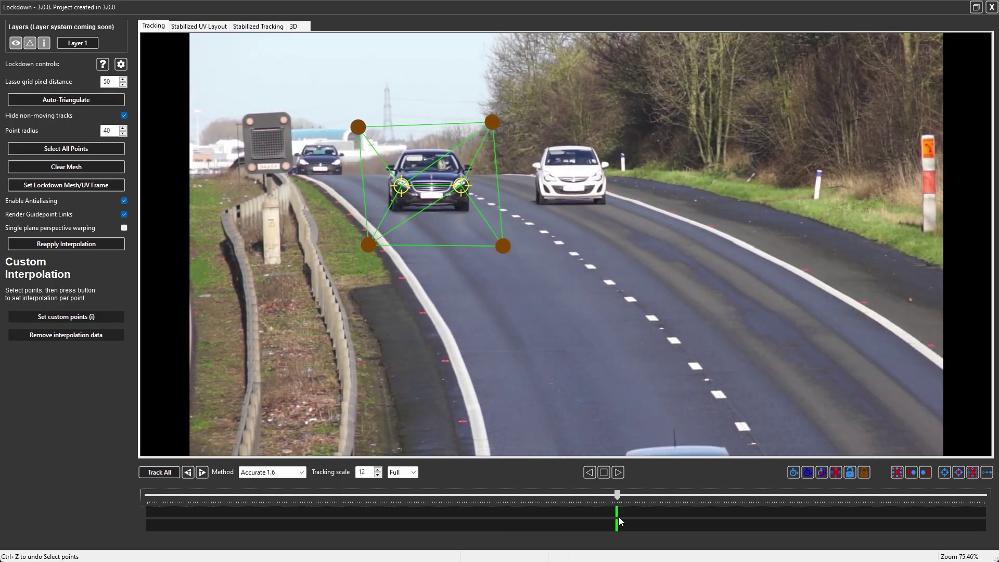
left_click(294, 26)
left_click_drag(527, 280, 575, 324)
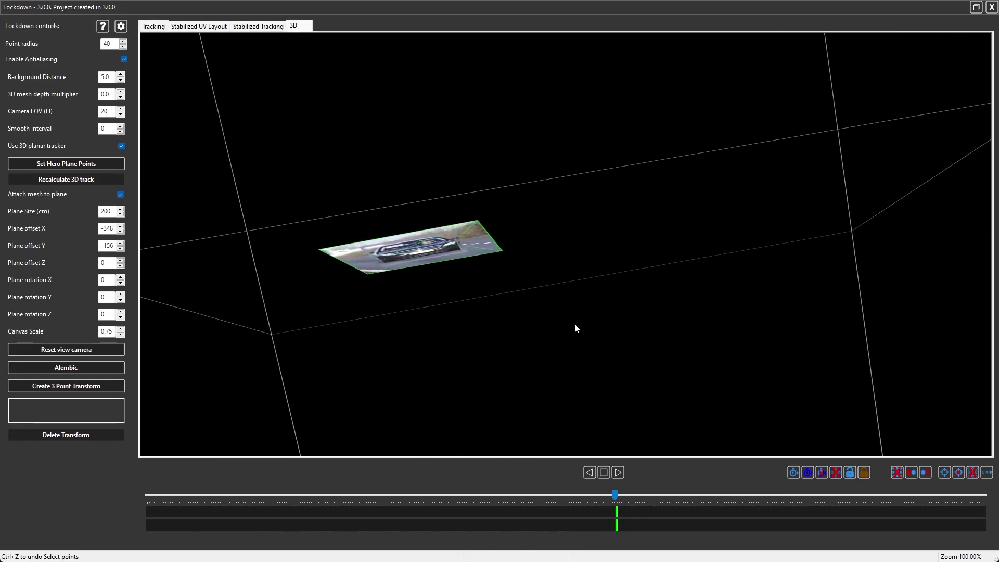
left_click_drag(359, 284, 184, 281)
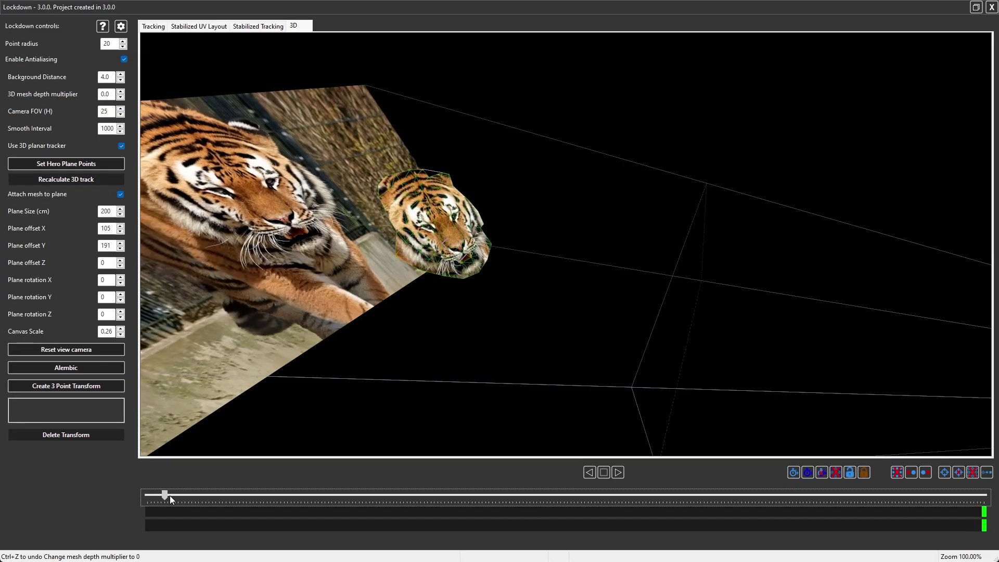
Scrub through the tiger clip and play it to show the face mesh at 1.2 depth bulging in 3D.
mouse_move(166, 495)
left_mouse_down()
mouse_move(901, 495)
mouse_move(143, 495)
mouse_move(930, 494)
mouse_move(258, 495)
mouse_move(804, 495)
left_mouse_up()
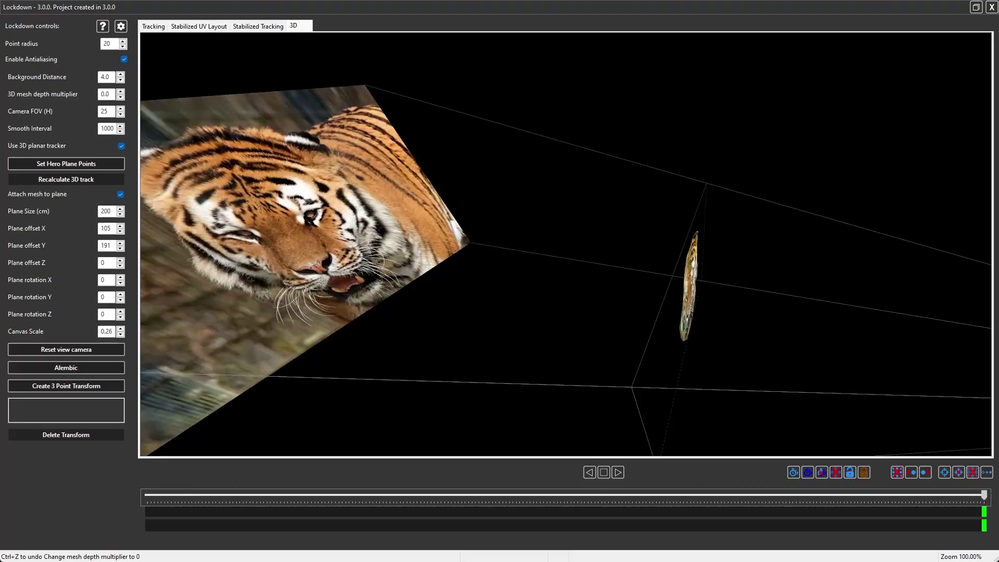
left_click_drag(983, 495, 809, 495)
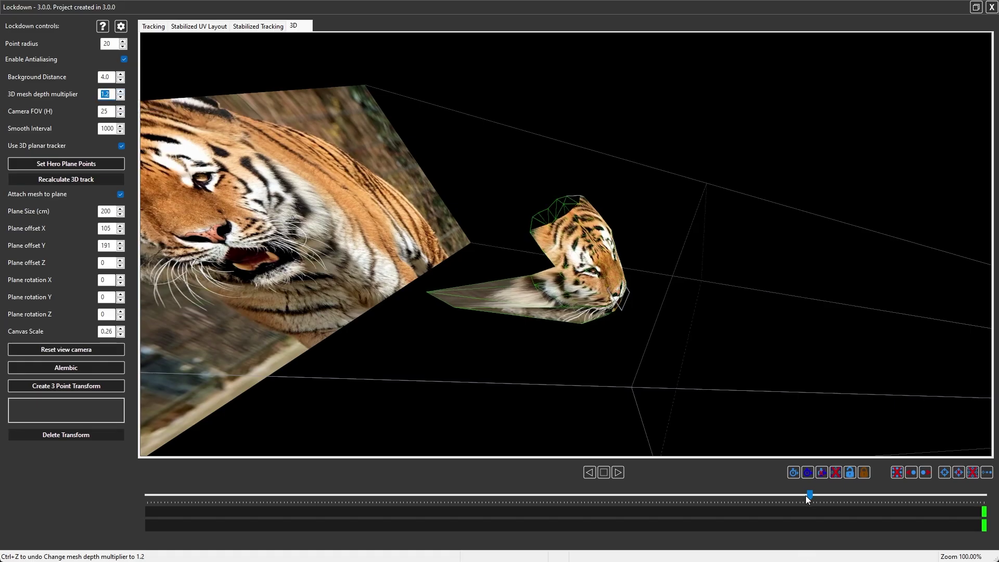
left_click(148, 495)
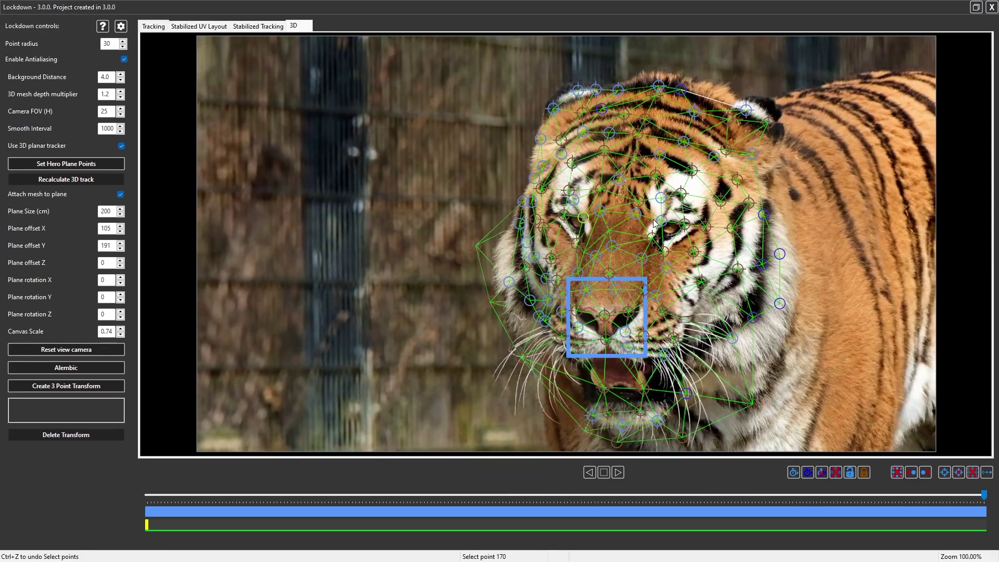
Create a 3 Point Transform from the tiger face points, export it to After Effects and preview the glasses following the face.
left_click(659, 223)
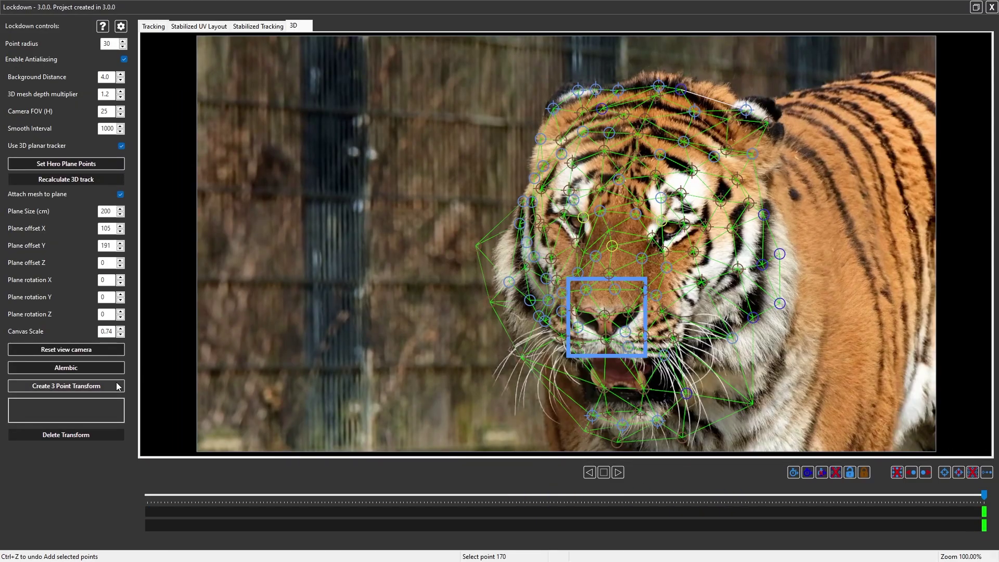
left_click(991, 7)
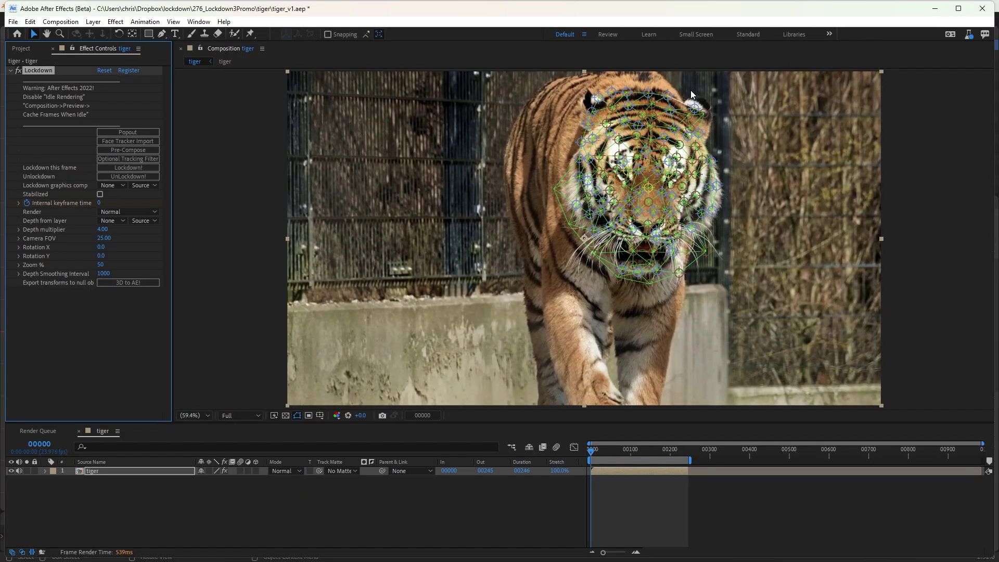
left_click(152, 284)
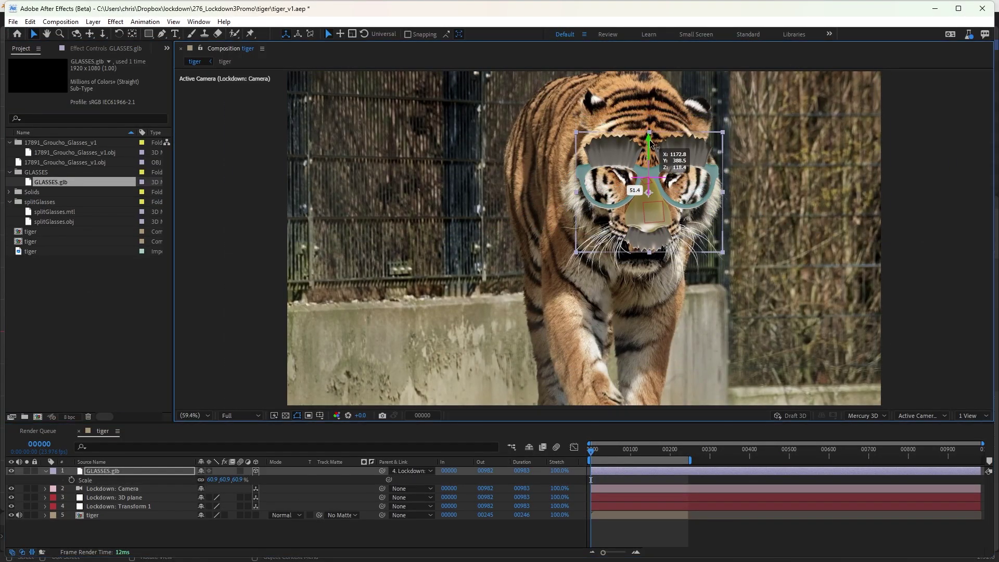
key("space")
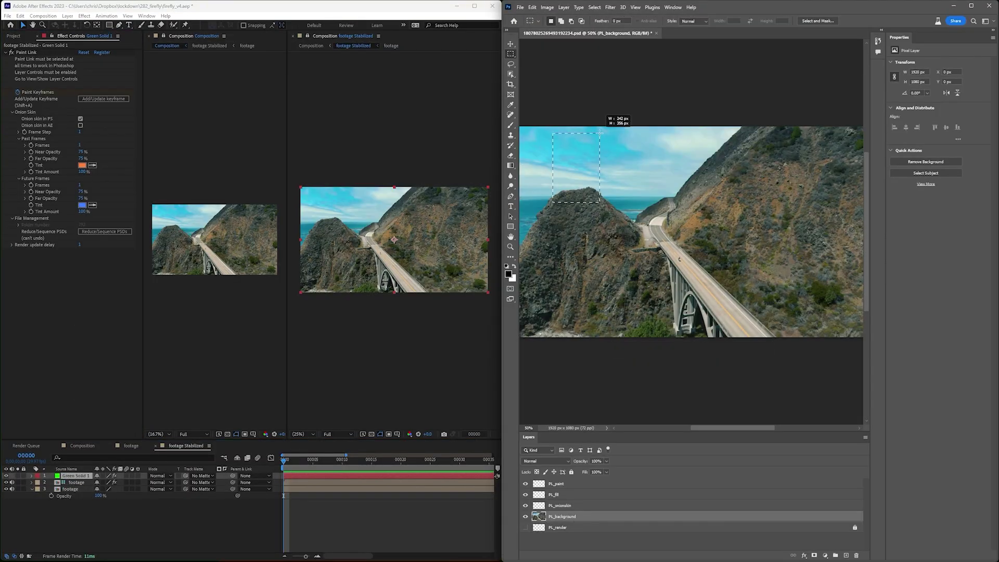
Hide the background layer to isolate the generated lighthouse, then maximize After Effects to see it in the shot.
left_click(524, 528)
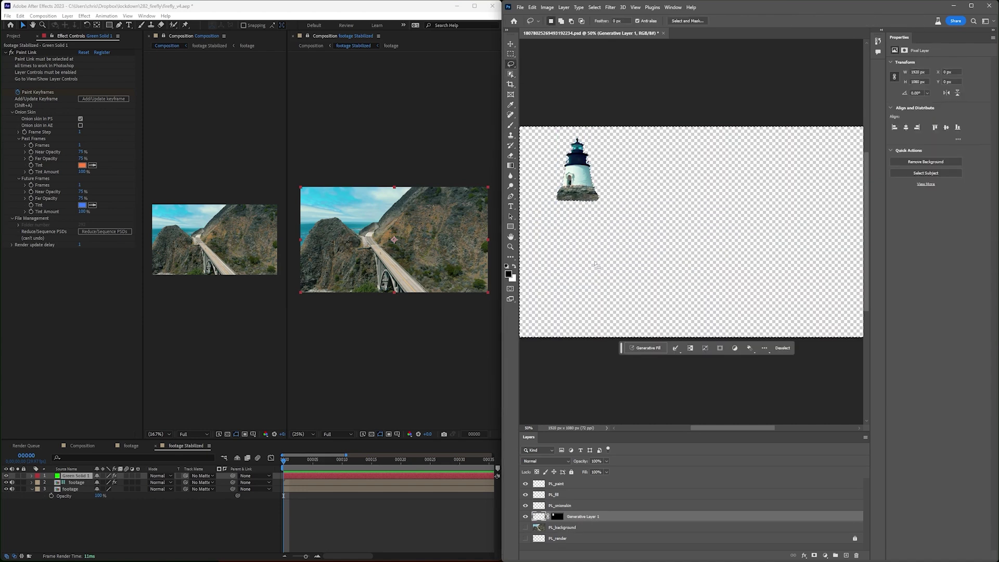
left_click_drag(498, 377, 993, 412)
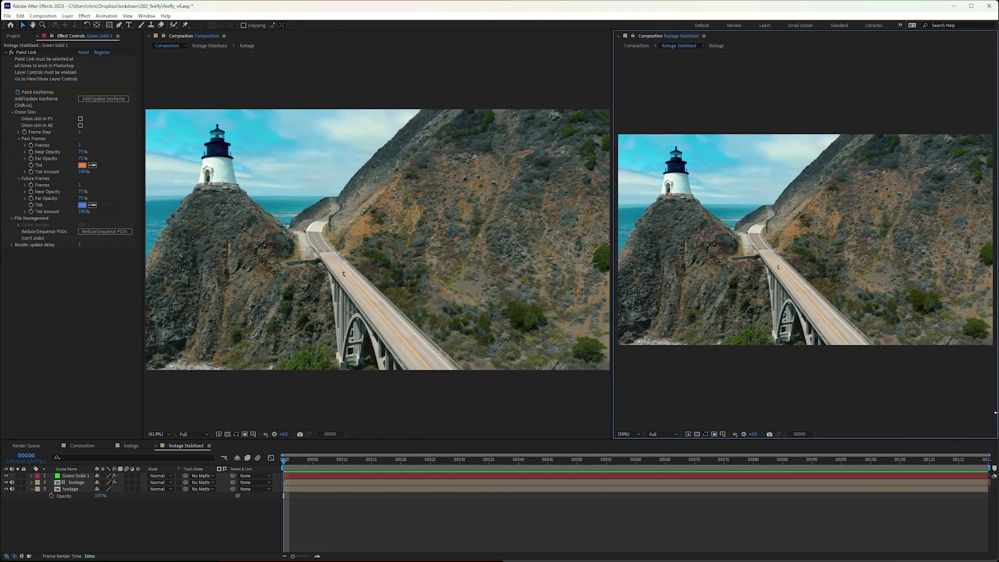